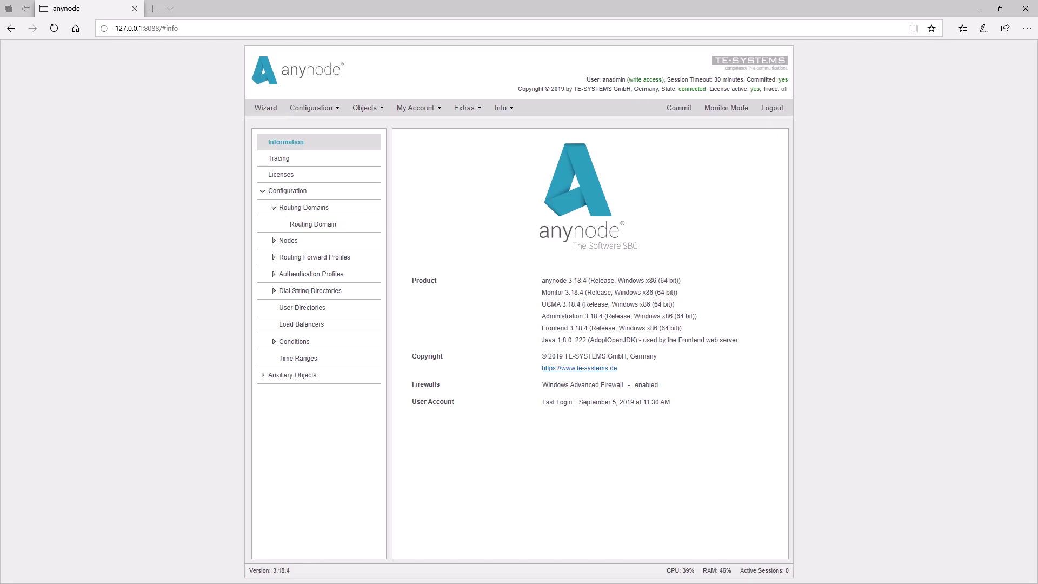
- Open the VoIP Provider's Routing Domain page to list the To PBX and To VoIP Provider routes
left_click(276, 244)
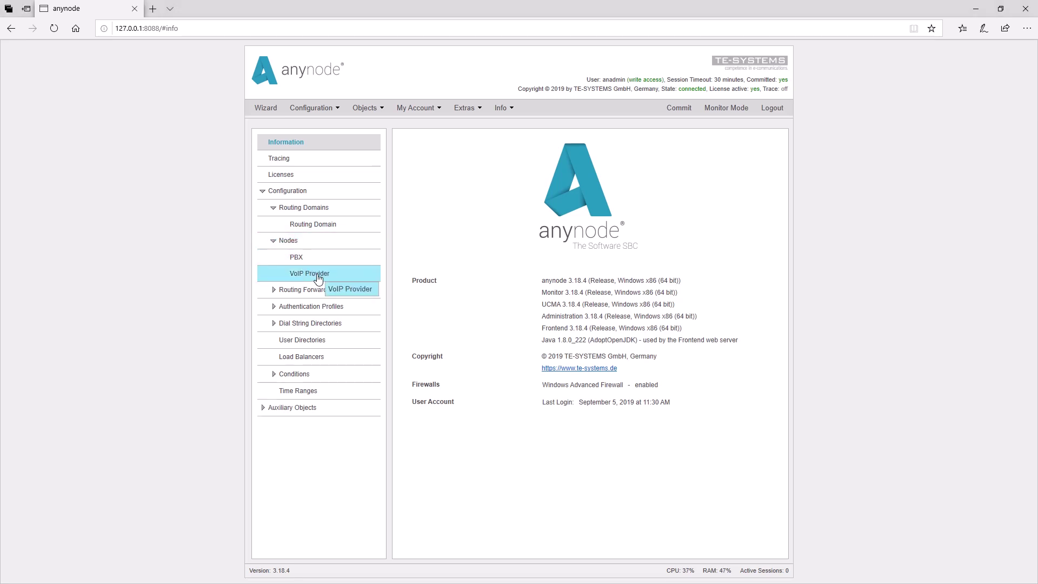
left_click(318, 278)
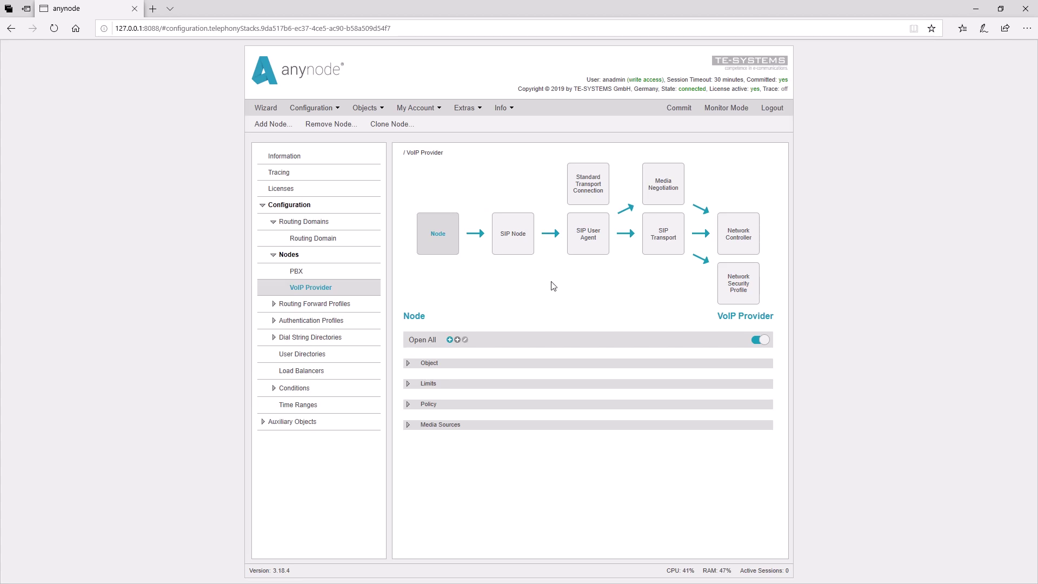
left_click(321, 244)
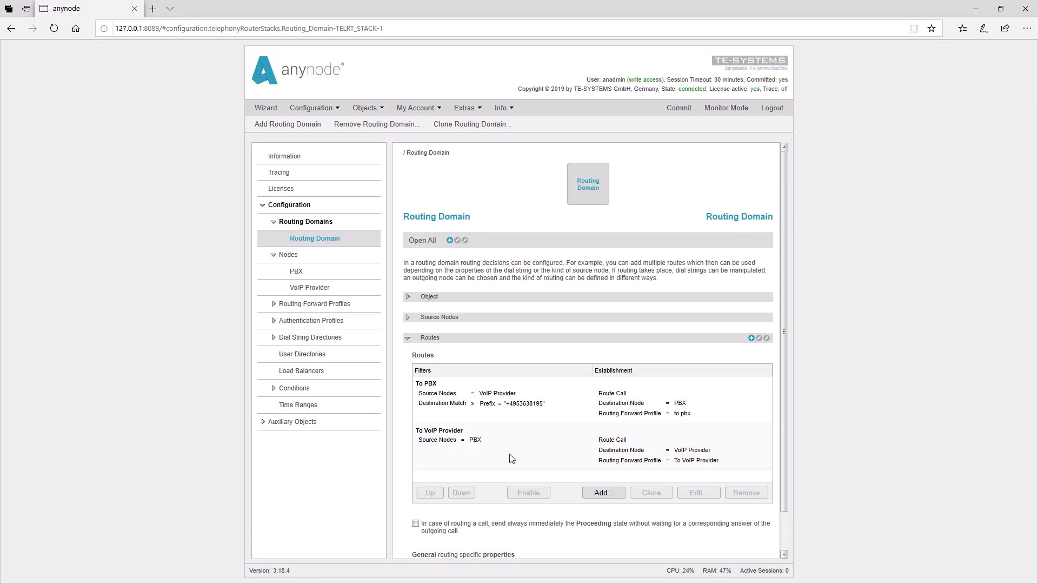
- Review the VoIP Provider's Network Controller, SIP Transport and Media Negotiation settings, ending on SIP User Agent
left_click_drag(312, 279, 313, 279)
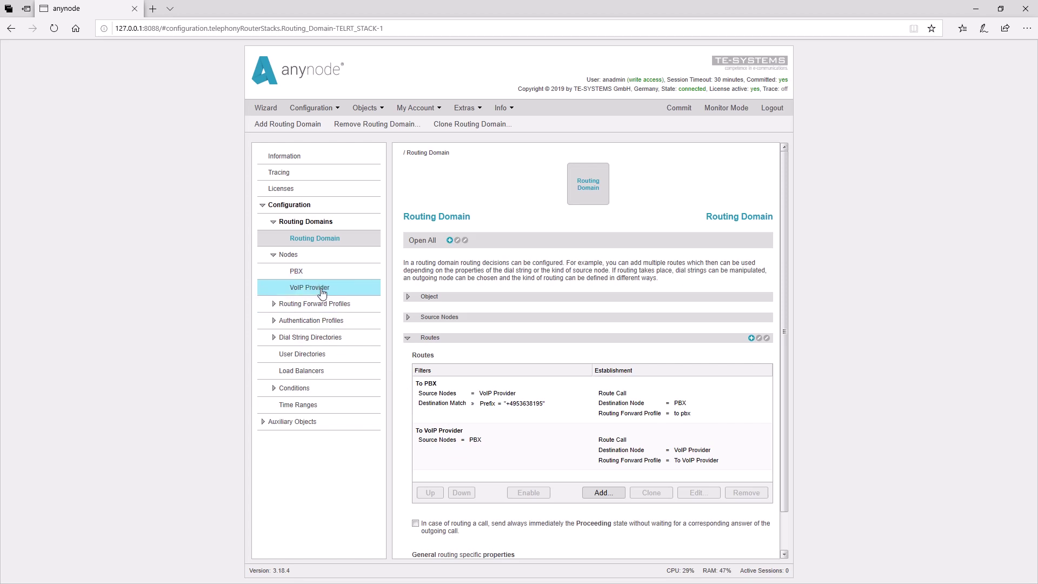
left_click(324, 293)
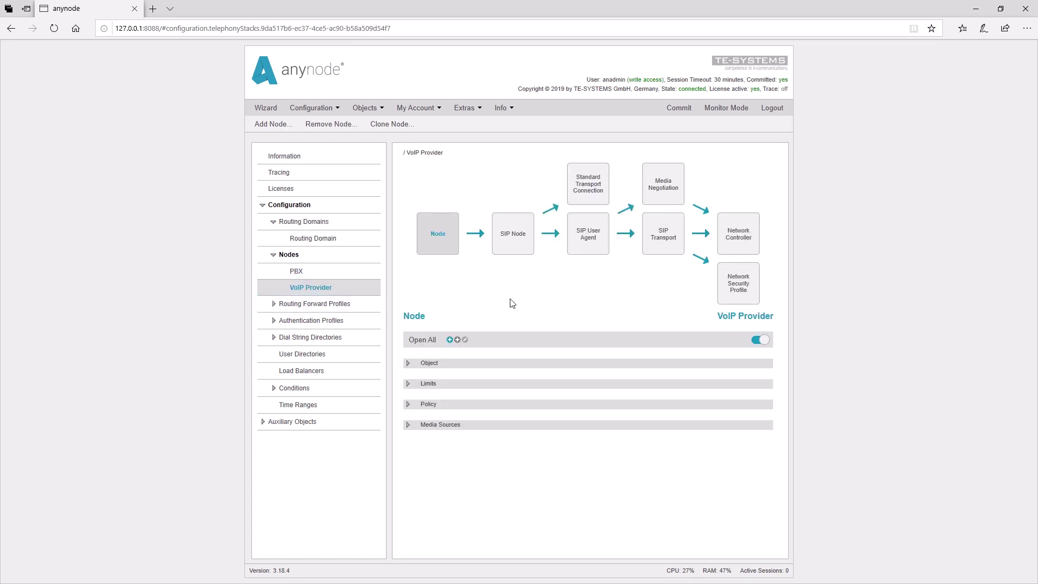
left_click(741, 248)
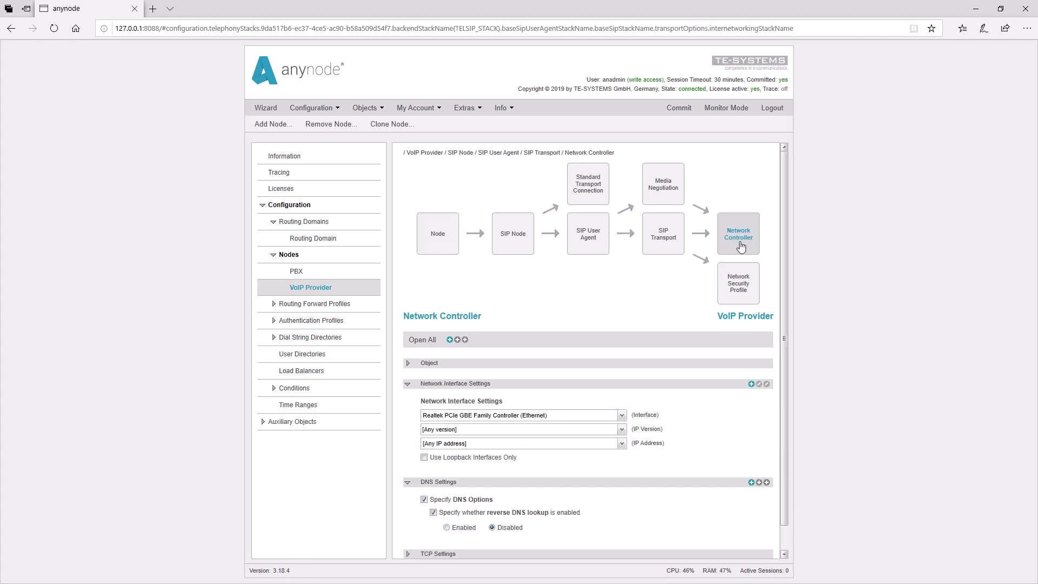
left_click(662, 248)
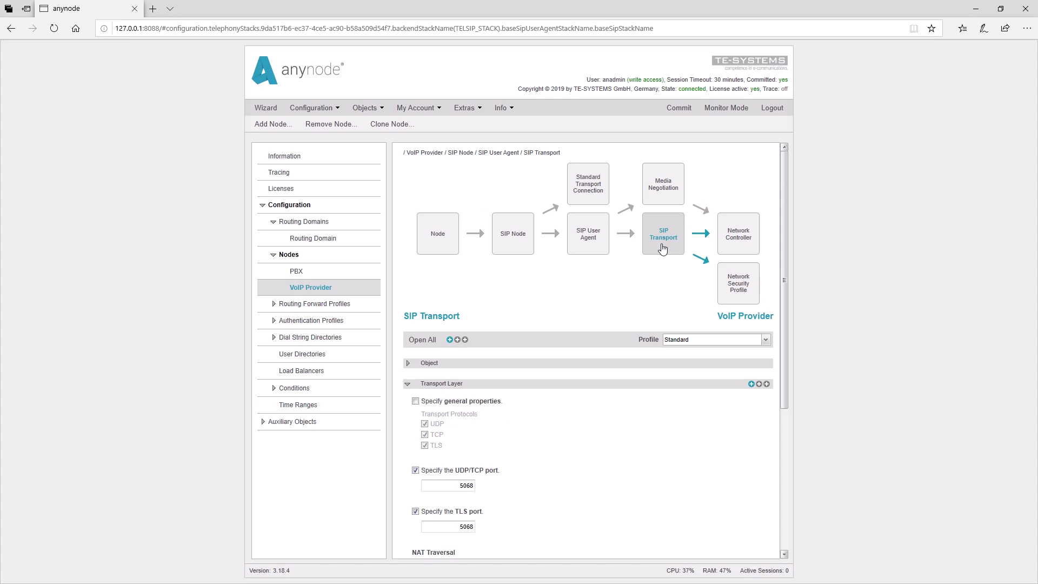
left_click(667, 203)
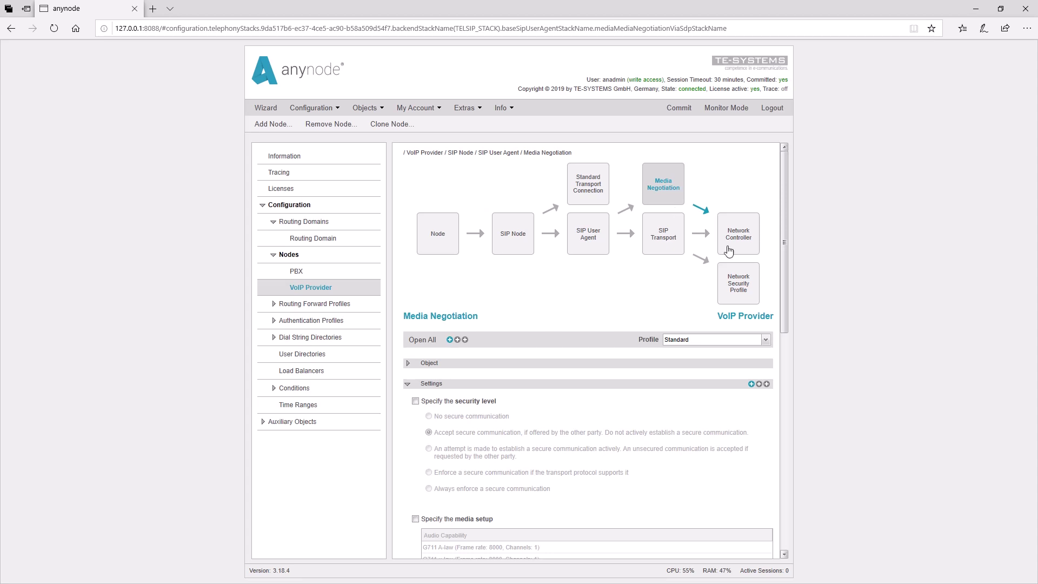
left_click_drag(783, 266, 785, 365)
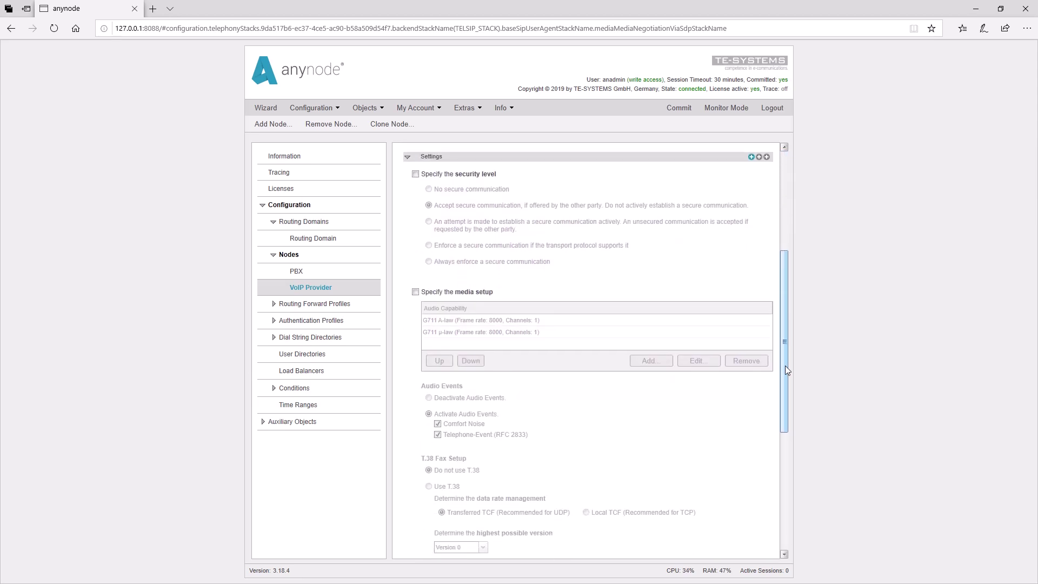
left_click_drag(784, 365, 787, 251)
left_click(590, 252)
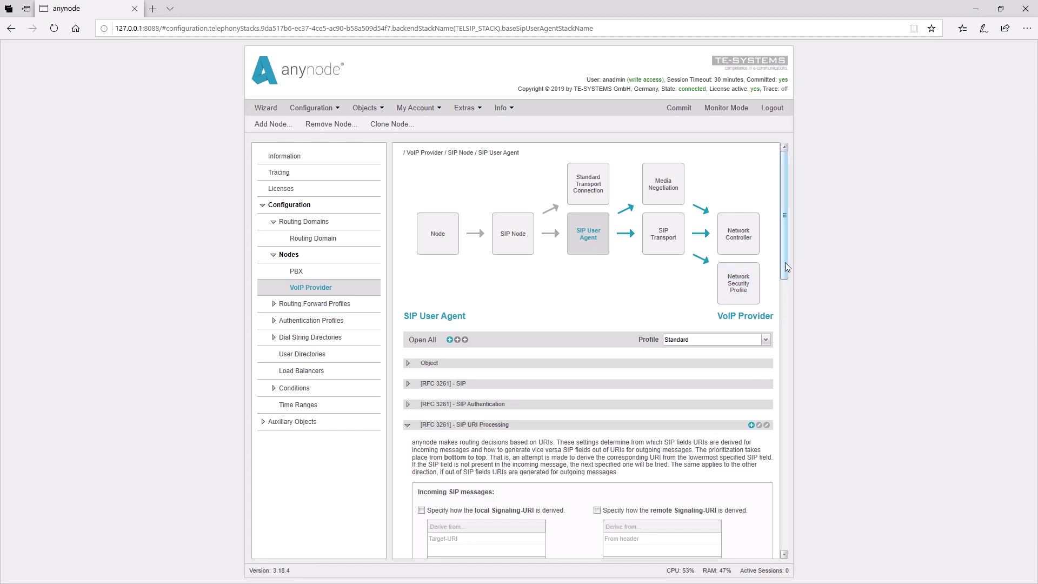
- Open the SIP Node page, whose dial string mapping strips 3 leading characters and adds a prefix
left_click_drag(784, 261, 792, 332)
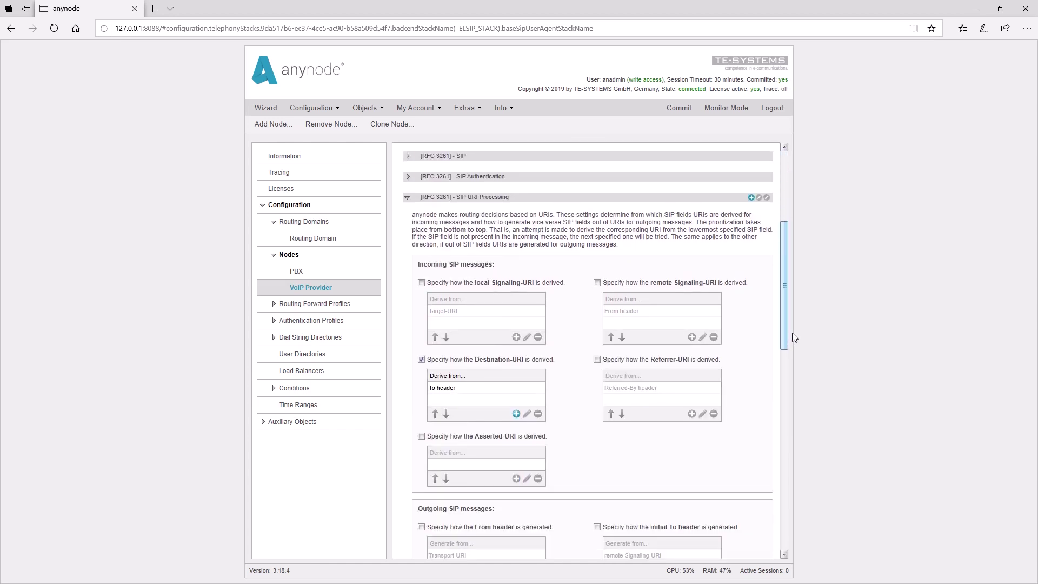
scroll(595, 270, "up", 10)
left_click(508, 248)
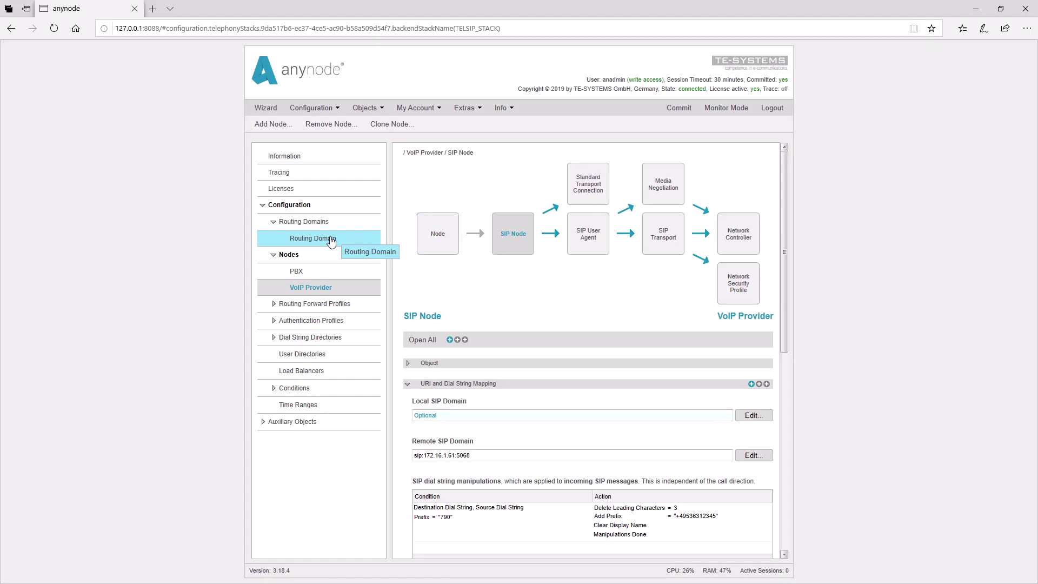
- Go to the Routing Domain page in the tree
left_click(330, 239)
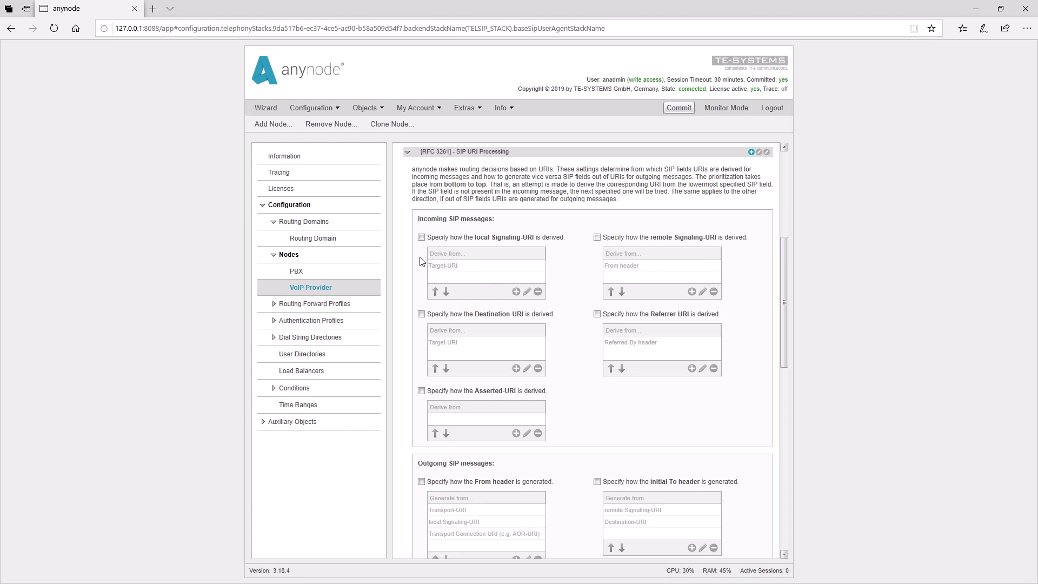
- Enable custom local Signaling-URI derivation for incoming messages, keeping Target-URI as the only source
left_click(421, 238)
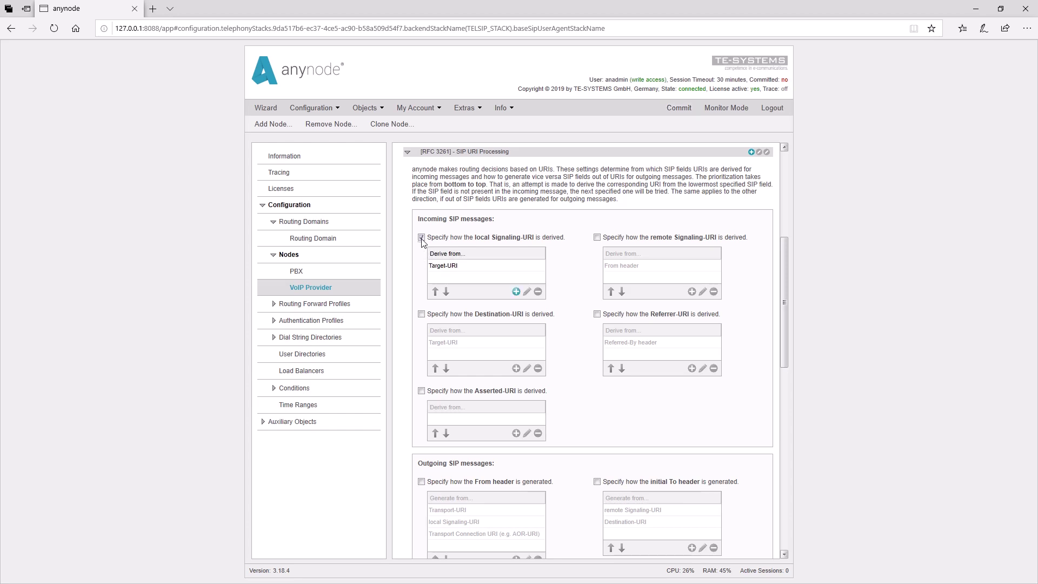
left_click(516, 295)
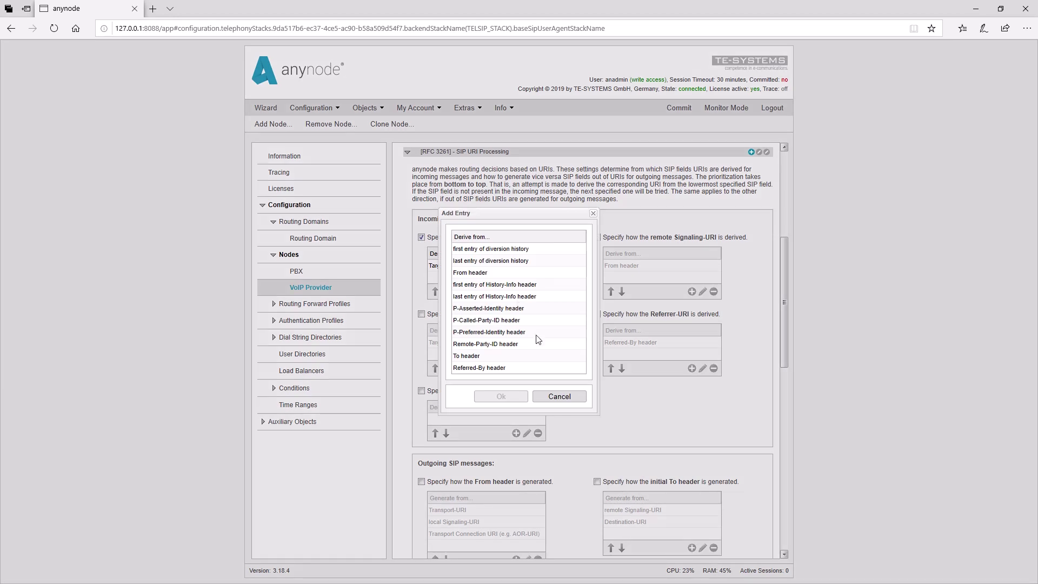
left_click(560, 397)
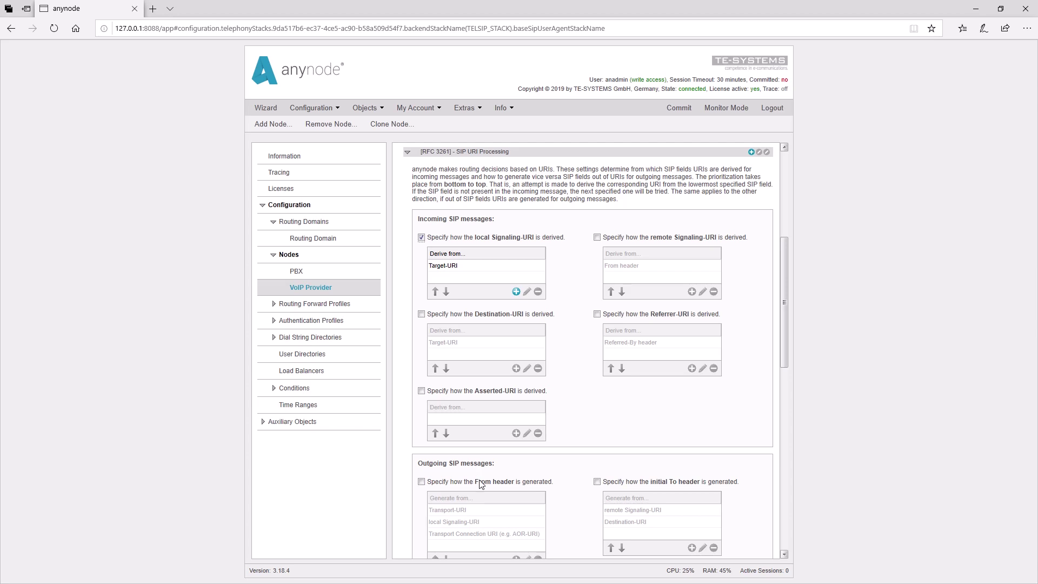
mouse_move(782, 335)
left_mouse_down()
mouse_move(780, 430)
mouse_move(790, 336)
left_mouse_up()
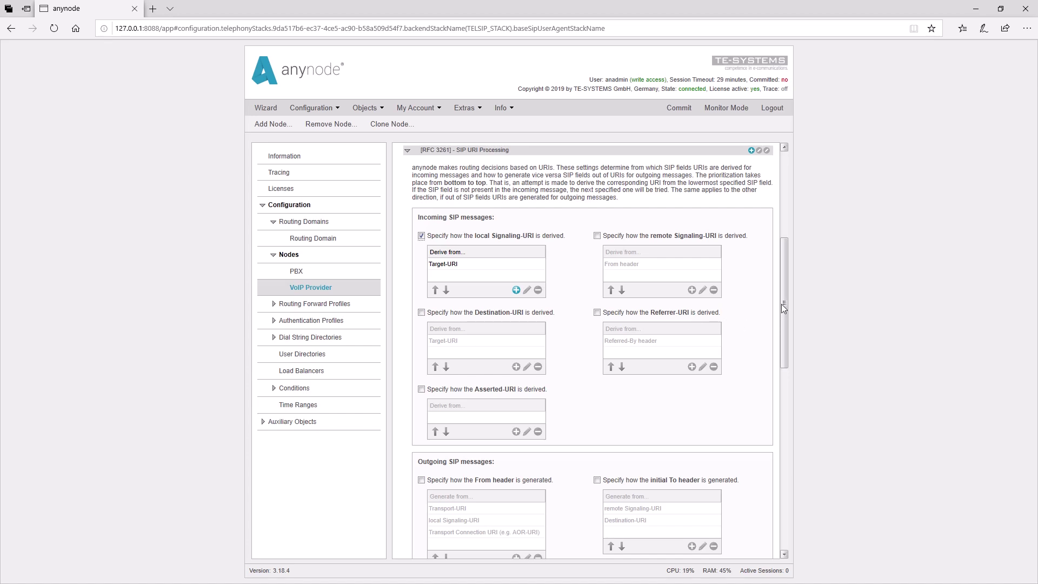
- Scroll down the page to review the committed configuration
left_click_drag(784, 304, 786, 404)
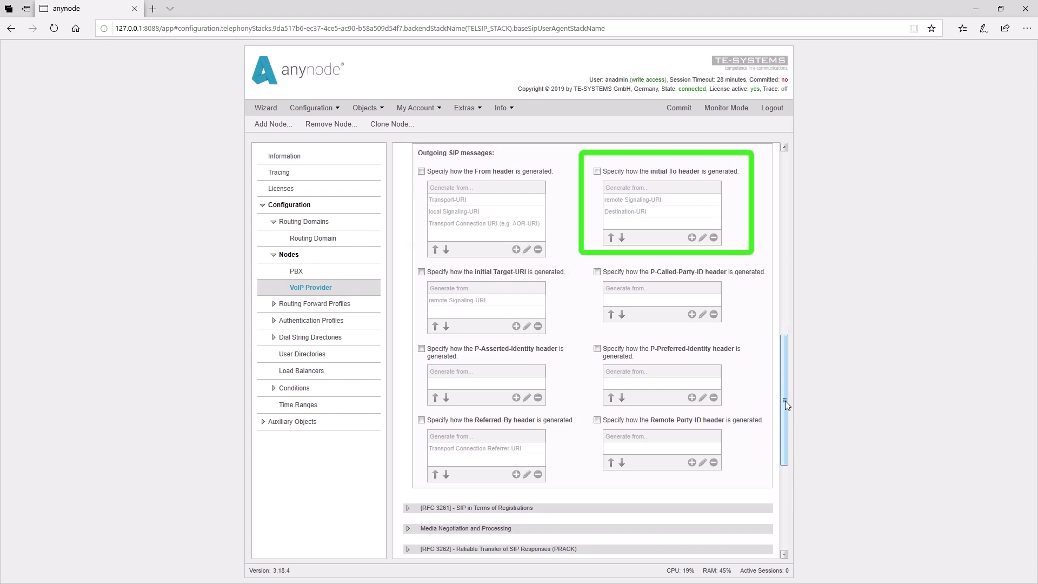
left_click_drag(785, 400, 785, 402)
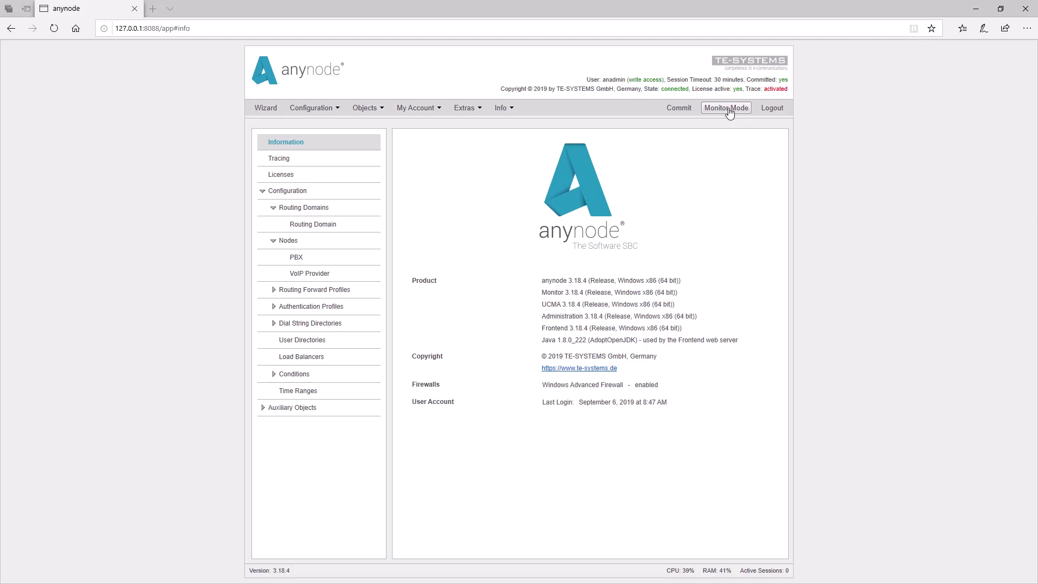
- Switch to Monitor Mode to review the call history
left_click(728, 110)
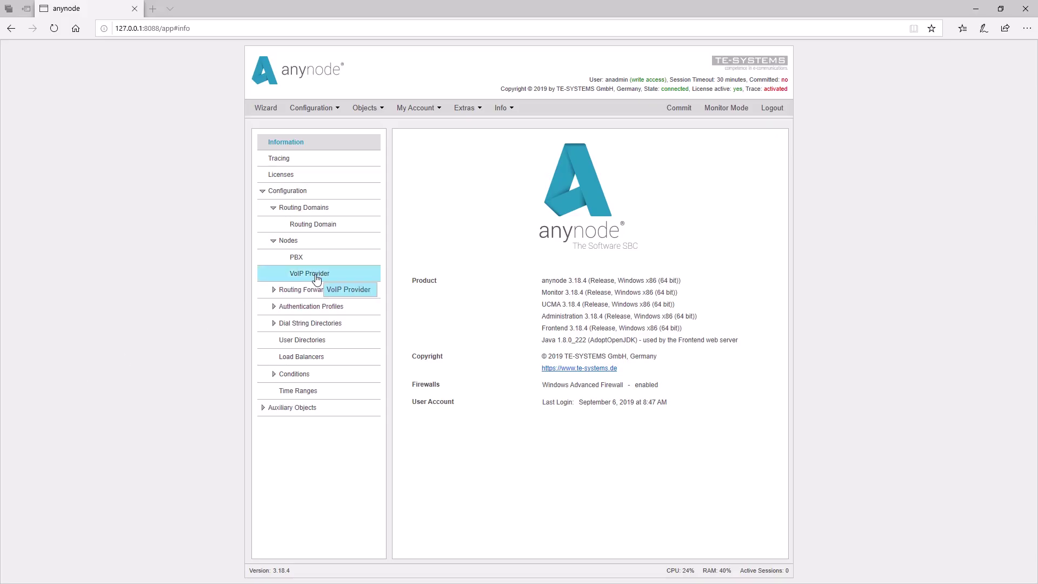
- Open VoIP Provider > SIP User Agent and scroll to the [RFC 3261] - SIP URI Processing section
left_click(316, 276)
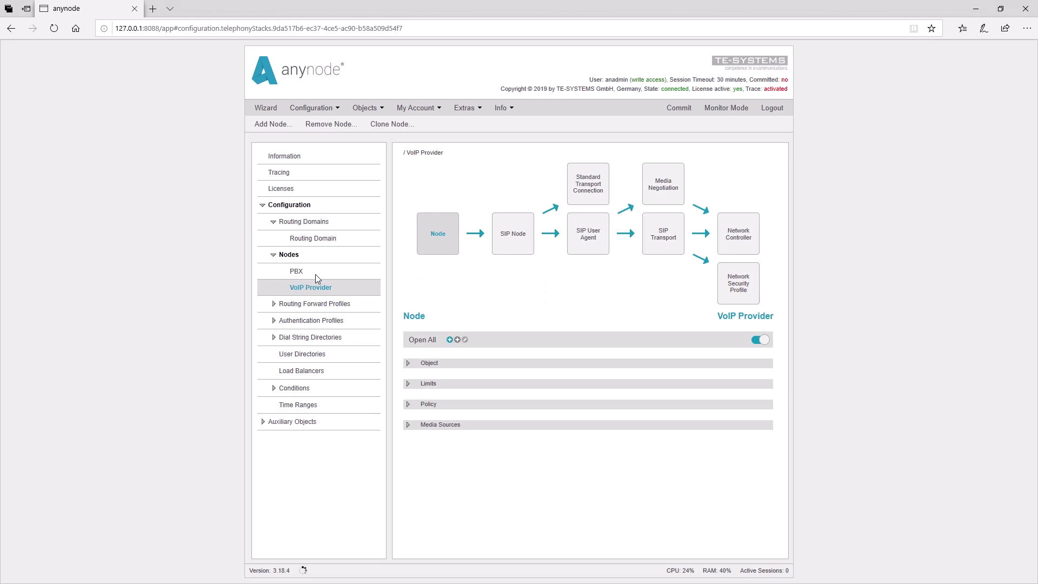
left_click(602, 251)
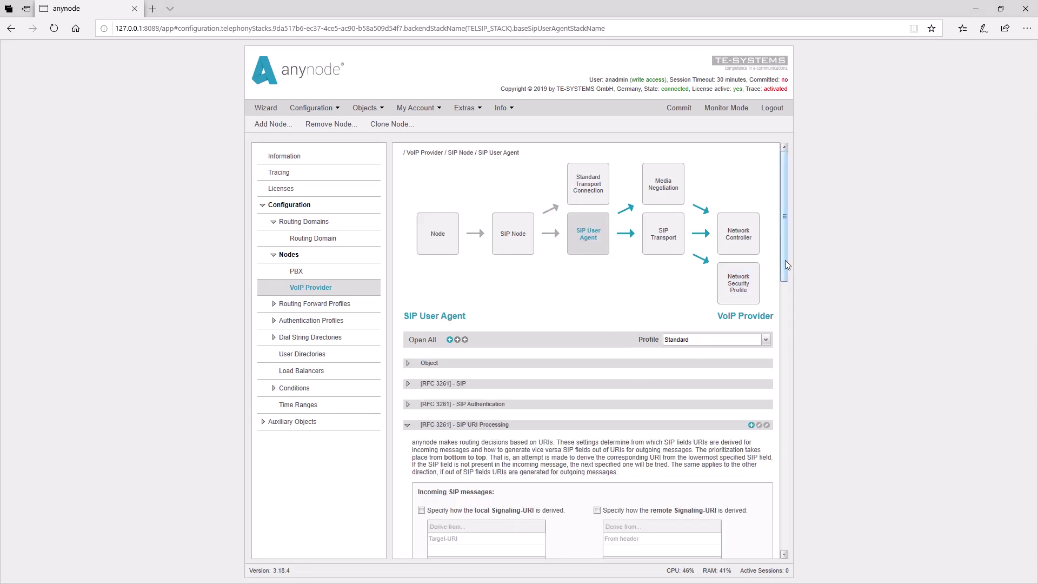
left_click_drag(785, 260, 796, 346)
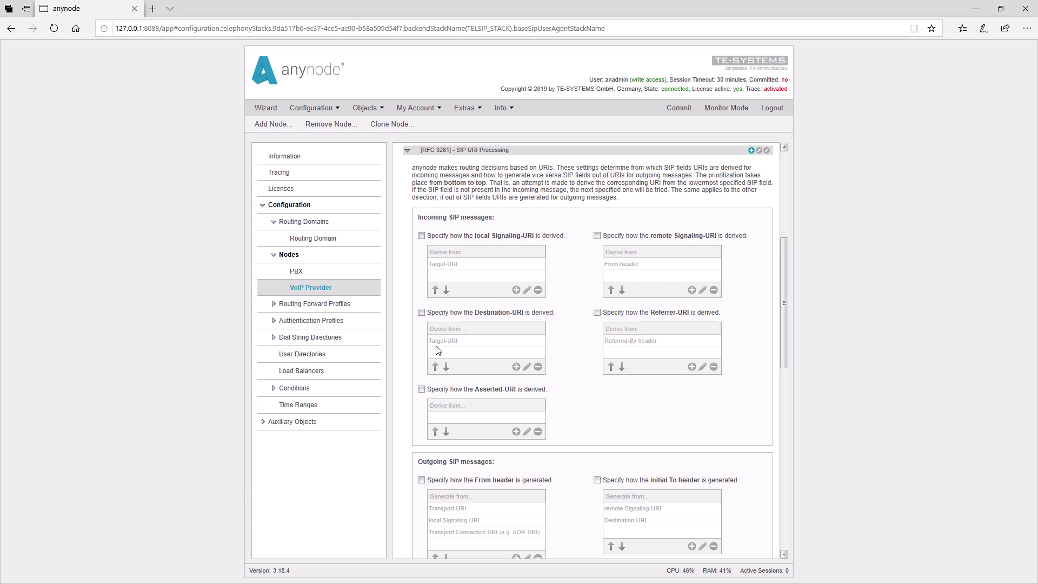
- Derive the incoming Destination-URI from the To header instead of Target-URI, and commit
left_click(422, 313)
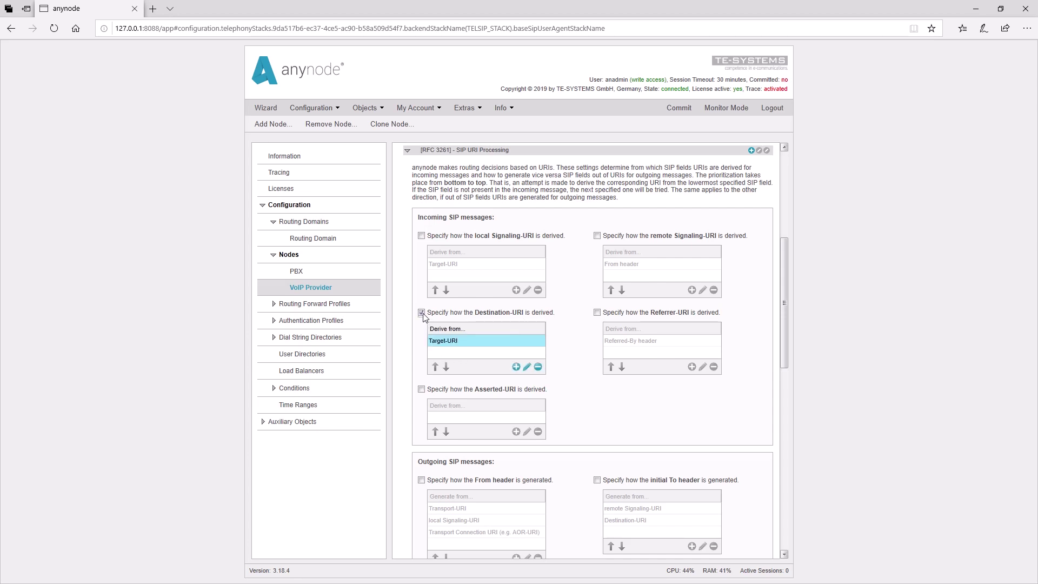
left_click(516, 367)
left_click(477, 357)
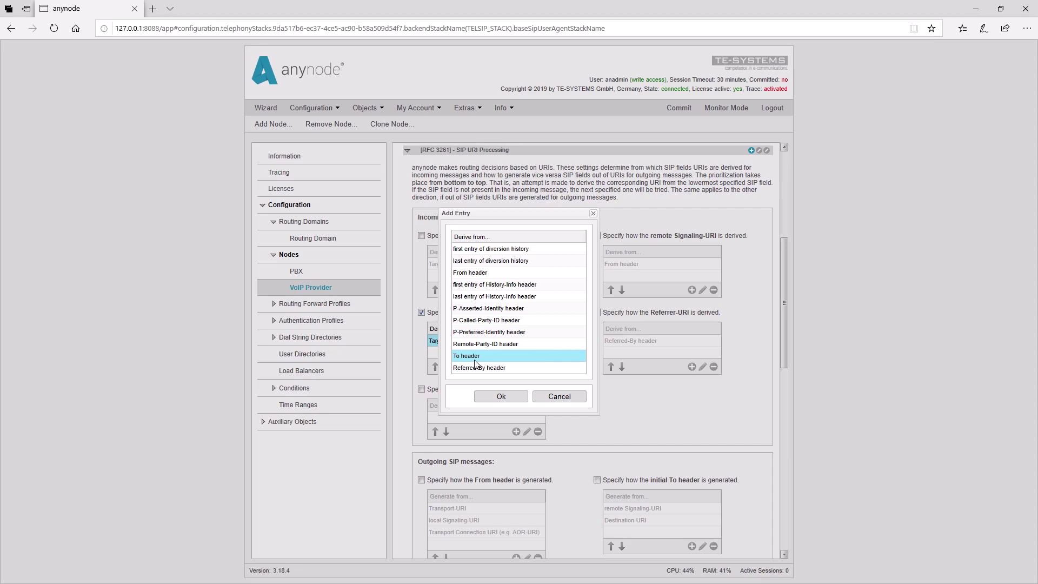
left_click(502, 397)
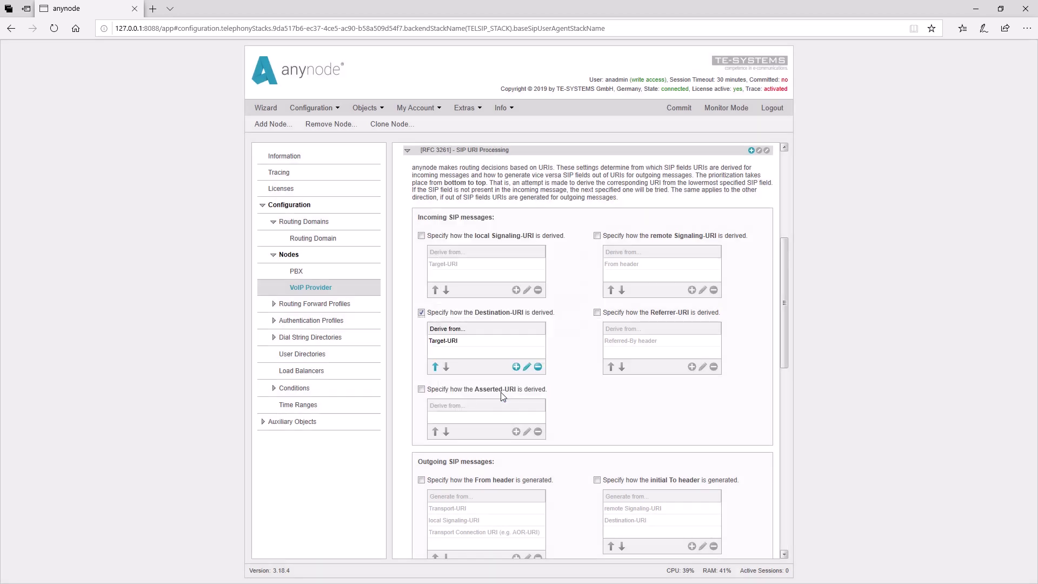
left_click(456, 341)
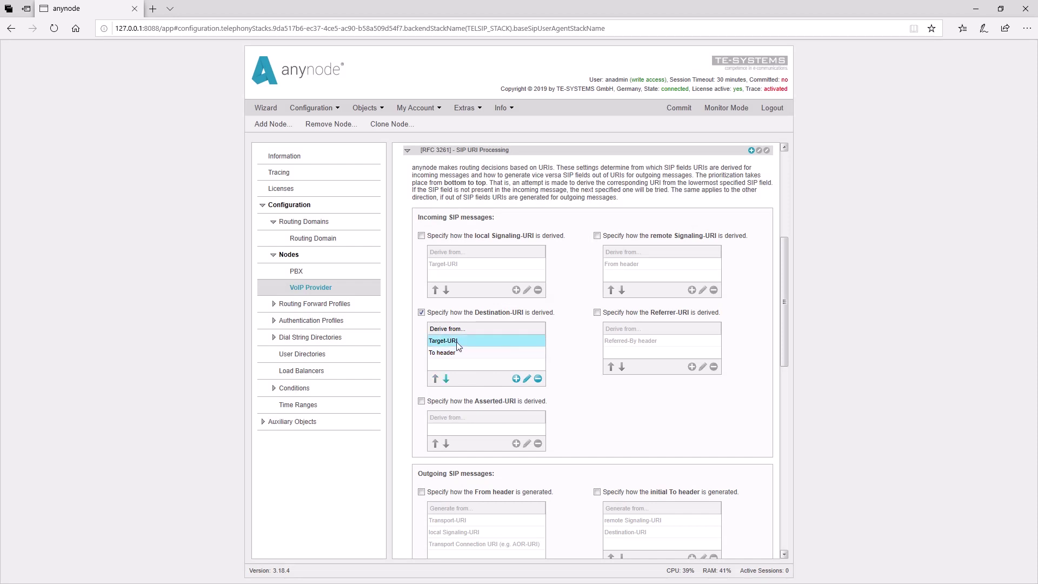
left_click(538, 379)
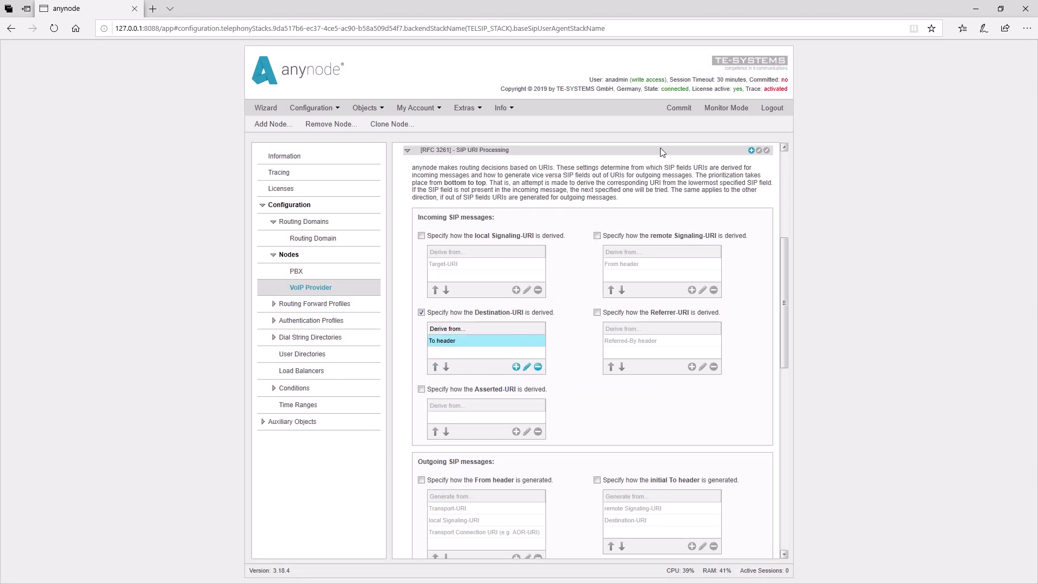
left_click(677, 111)
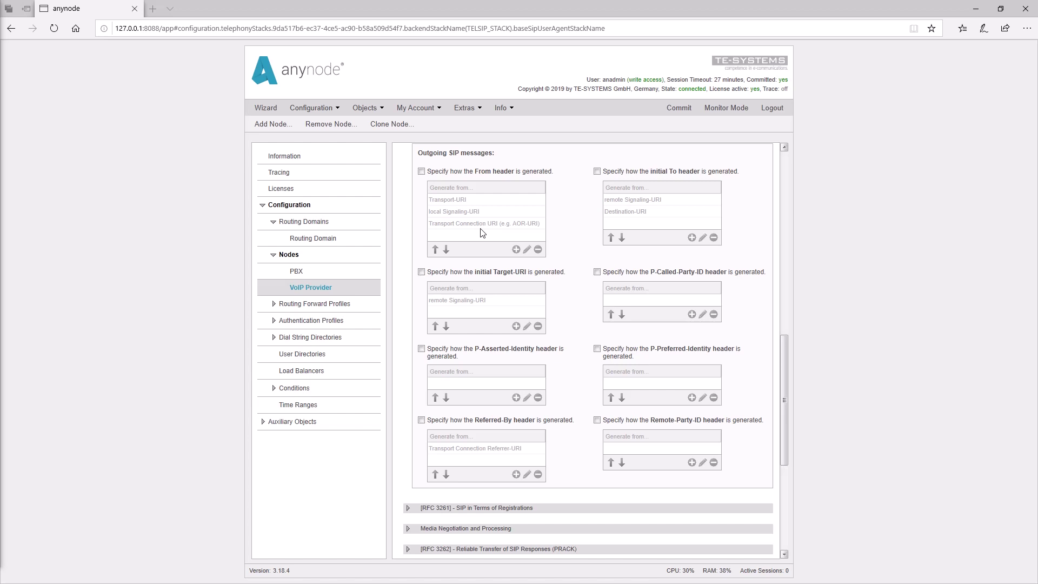
- Enable From header generation, remove Transport Connection URI from its sources, and commit
left_click(422, 172)
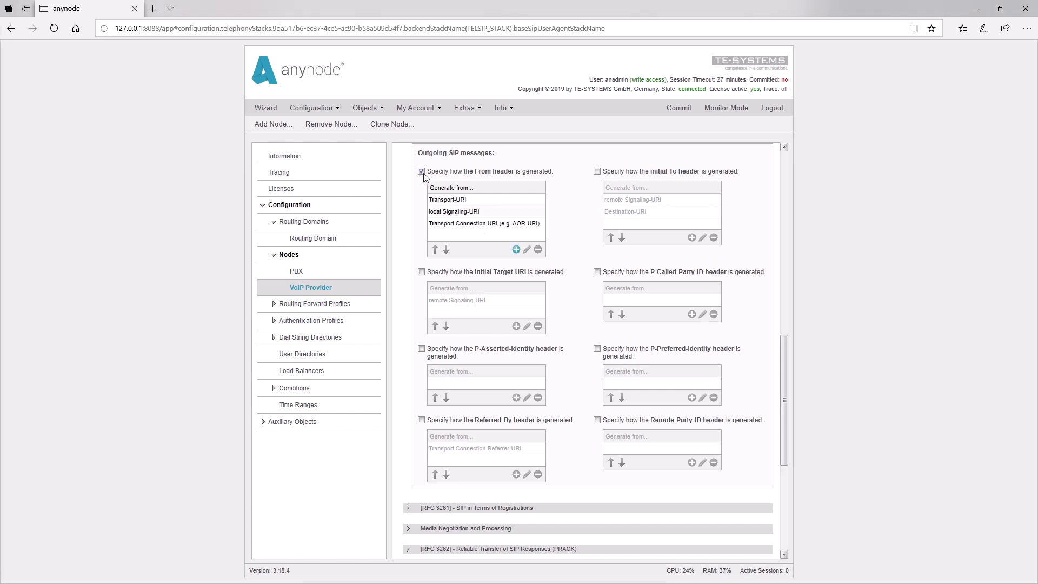
left_click(474, 226)
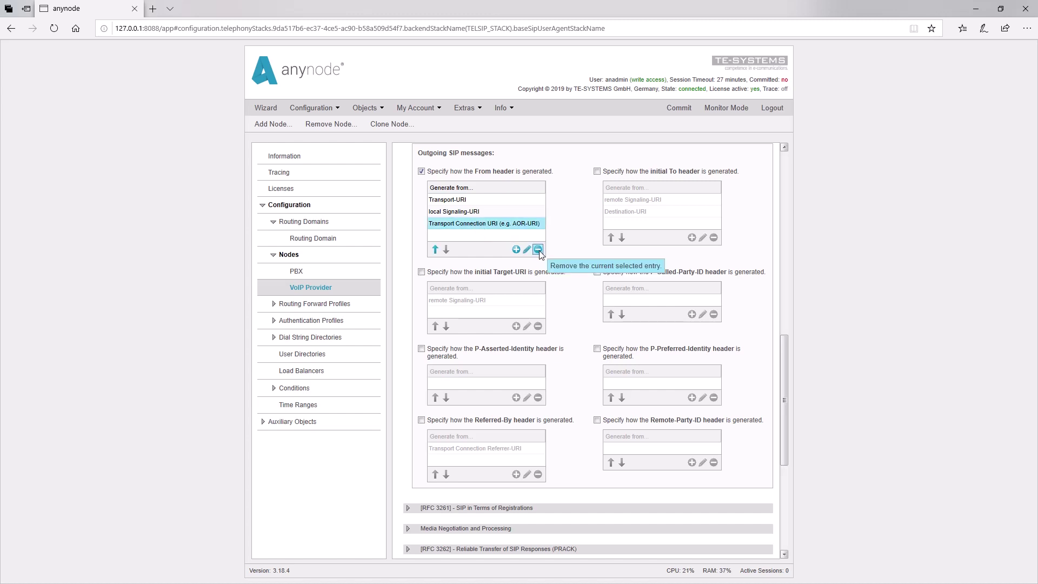
left_click(538, 249)
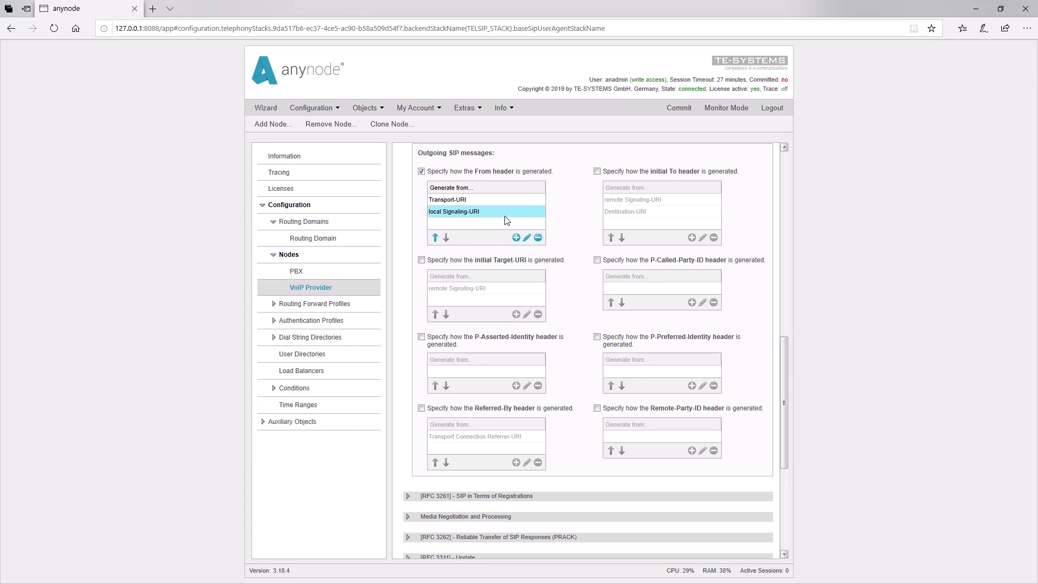
left_click(678, 109)
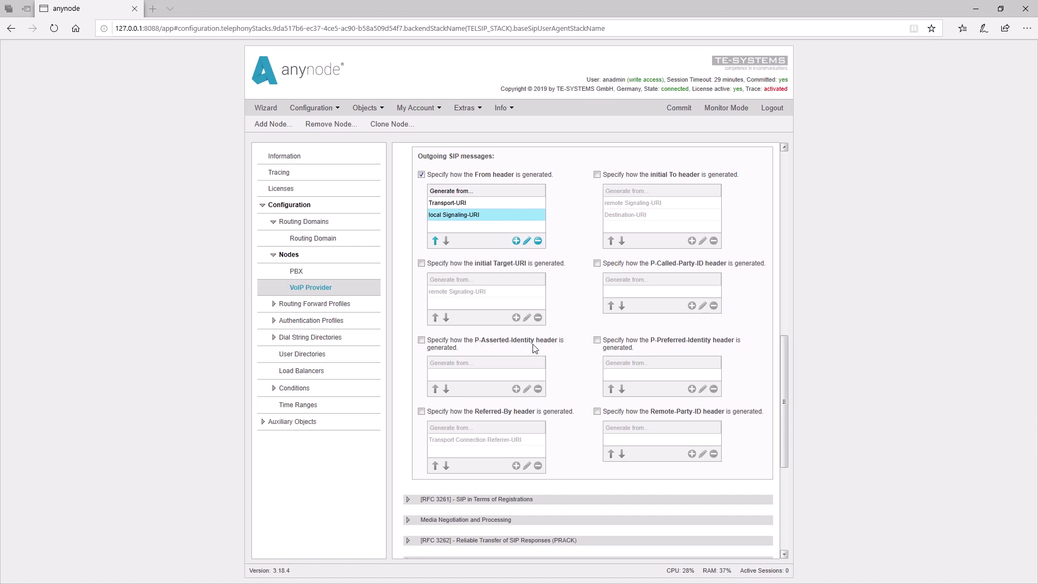
- Enable custom P-Asserted-Identity generation with local Signaling-URI as its source and apply the change
left_click(422, 340)
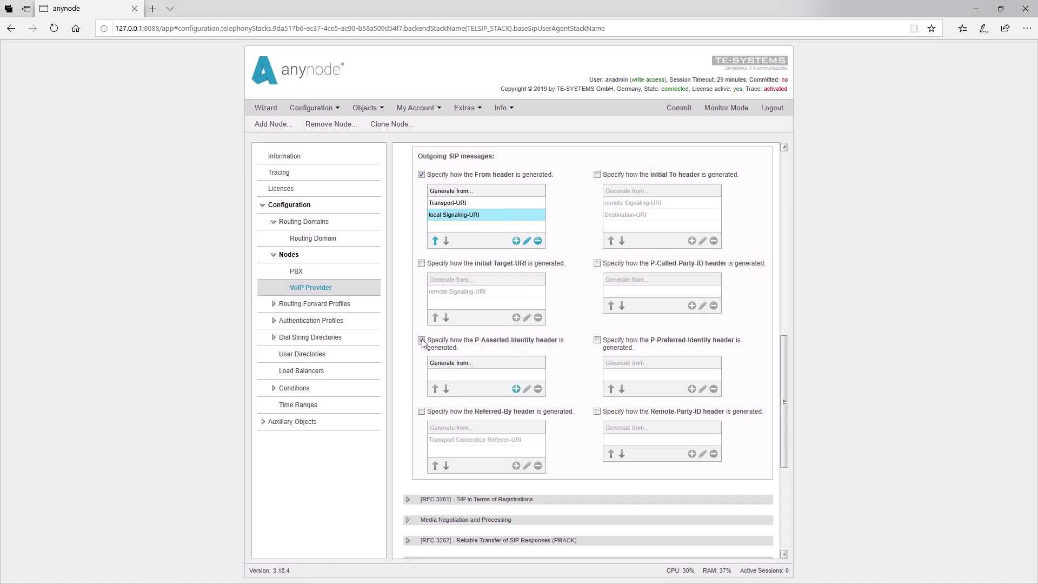
left_click(517, 389)
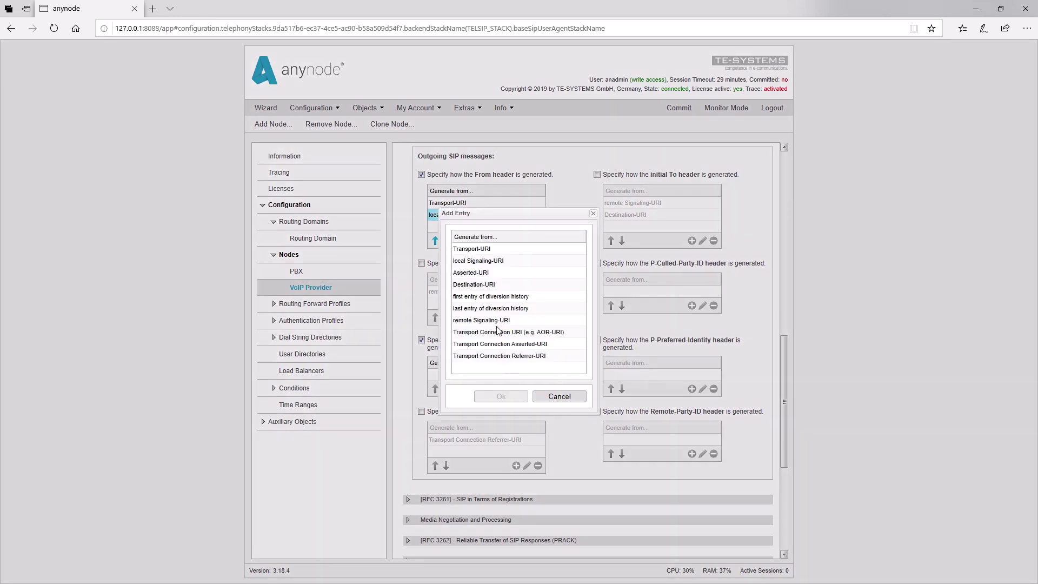
left_click(486, 262)
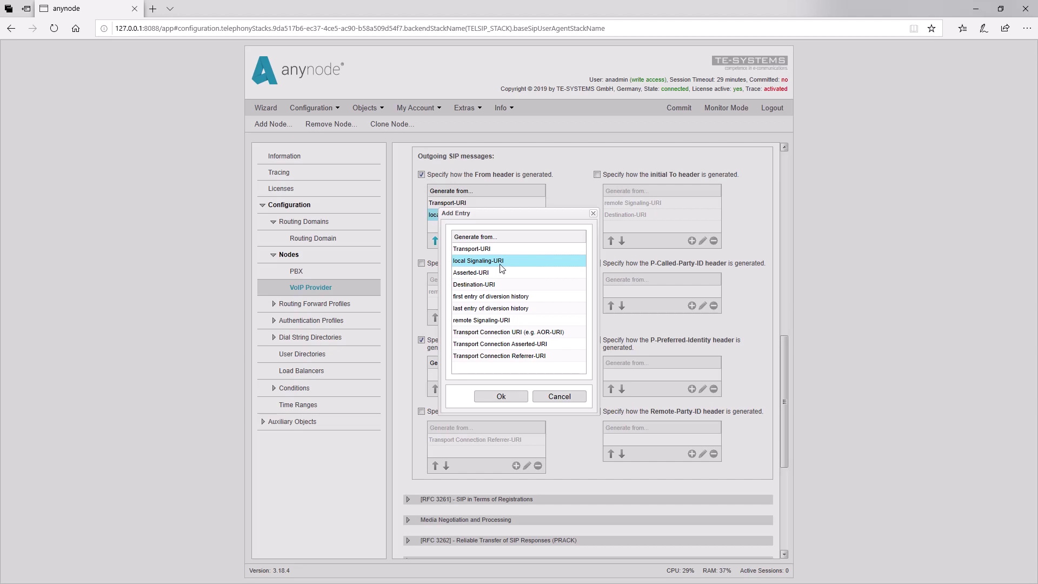
left_click(502, 397)
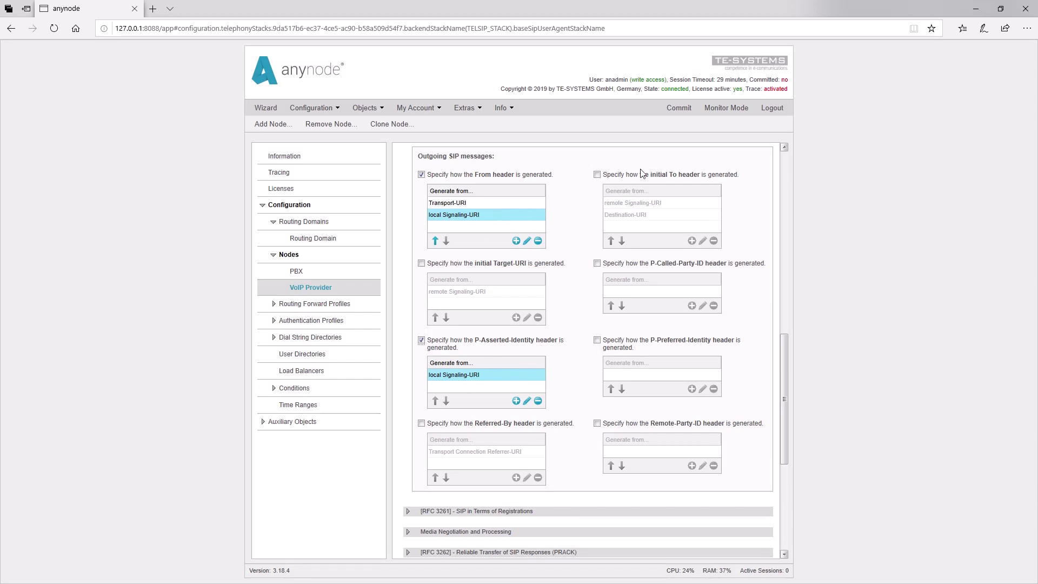
left_click(679, 111)
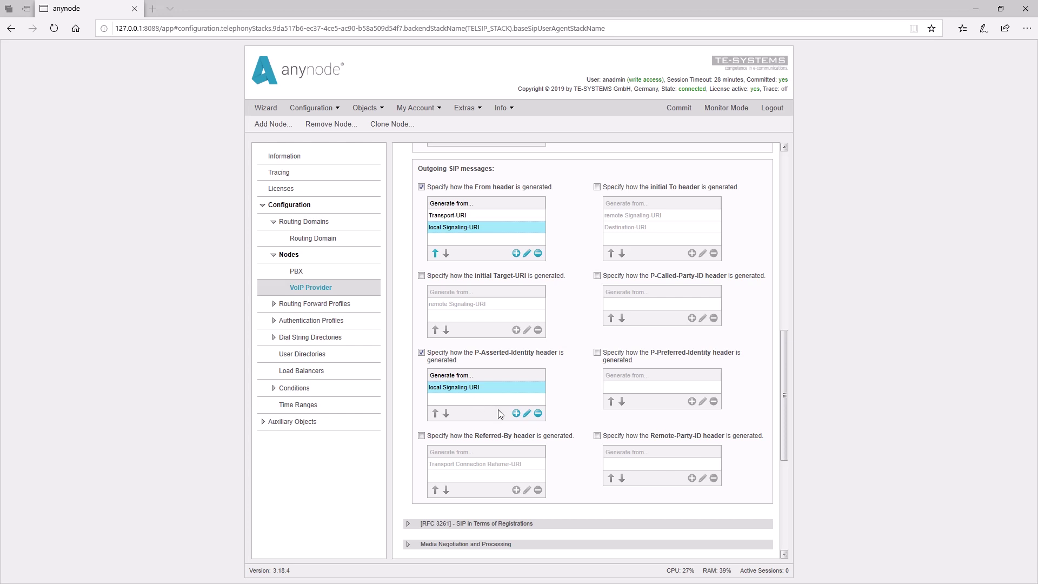
- Append Asserted-URI to the P-Asserted-Identity source list, below local Signaling-URI
left_click(516, 414)
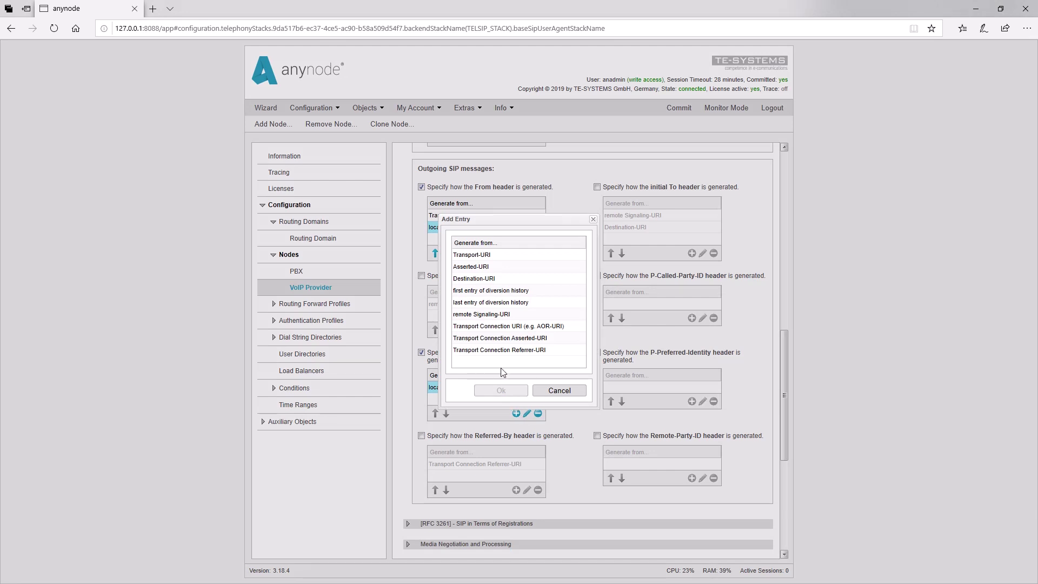
left_click(476, 268)
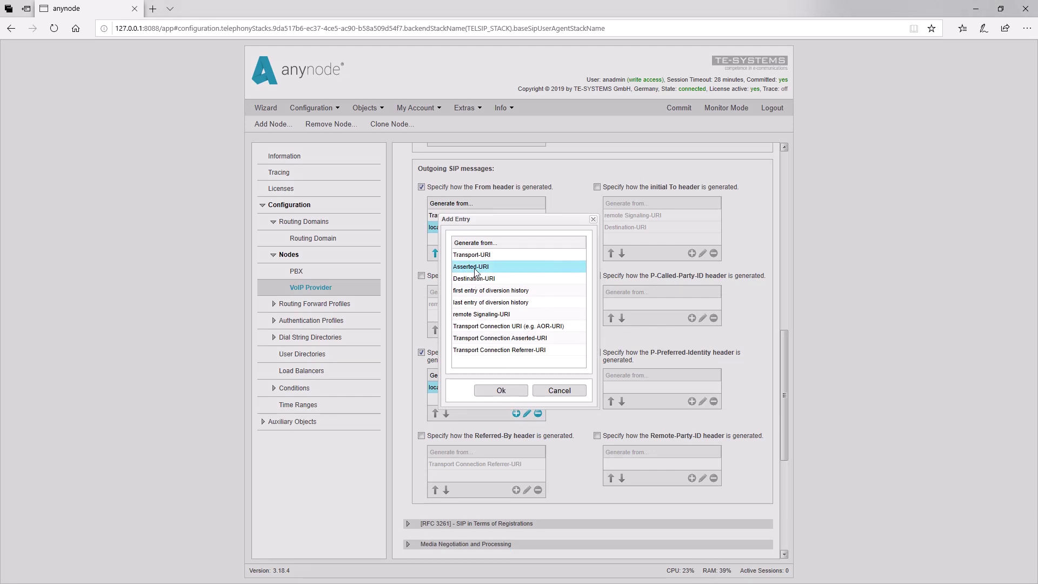
left_click(501, 390)
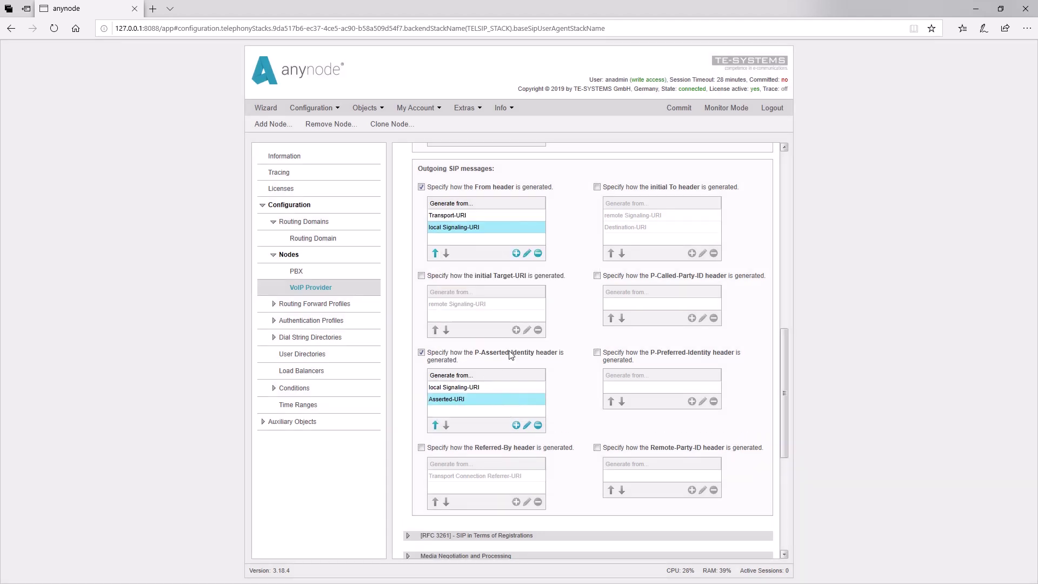
left_click_drag(787, 343, 792, 163)
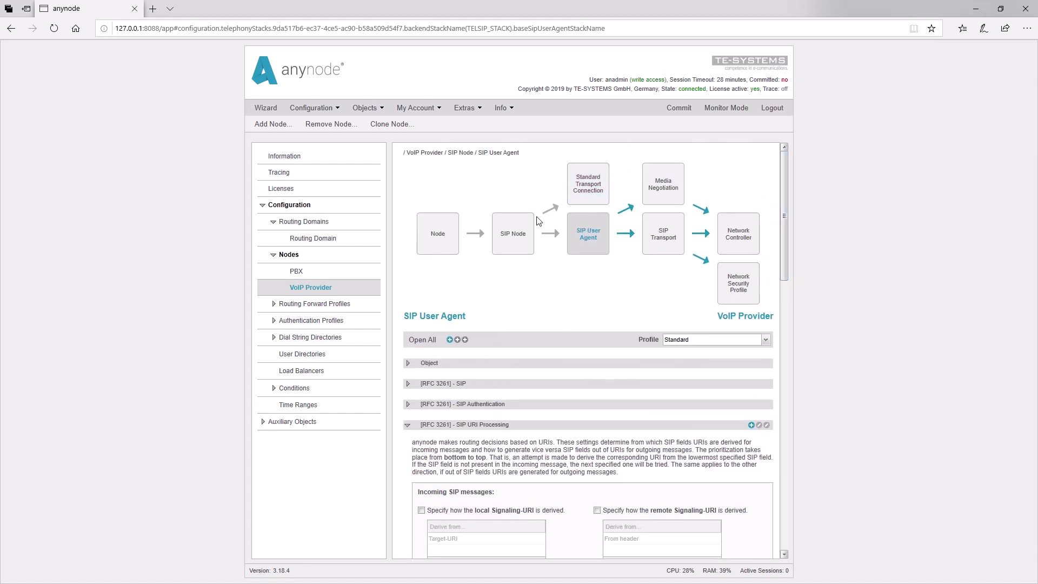
- In SIP Node, set the static fallback Asserted-URI's user info to the pasted fallback number
left_click(520, 236)
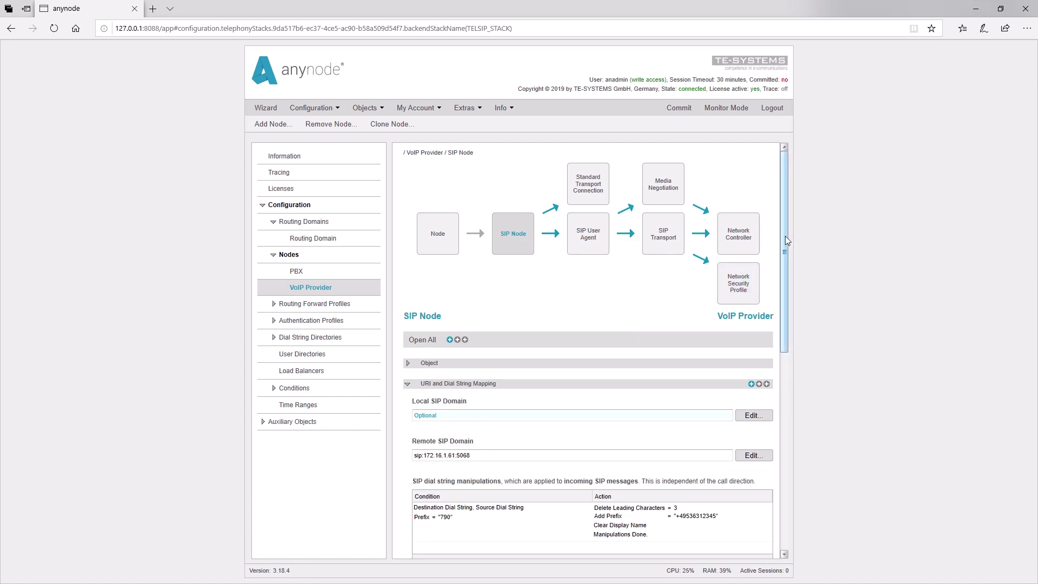
left_click_drag(784, 235, 782, 453)
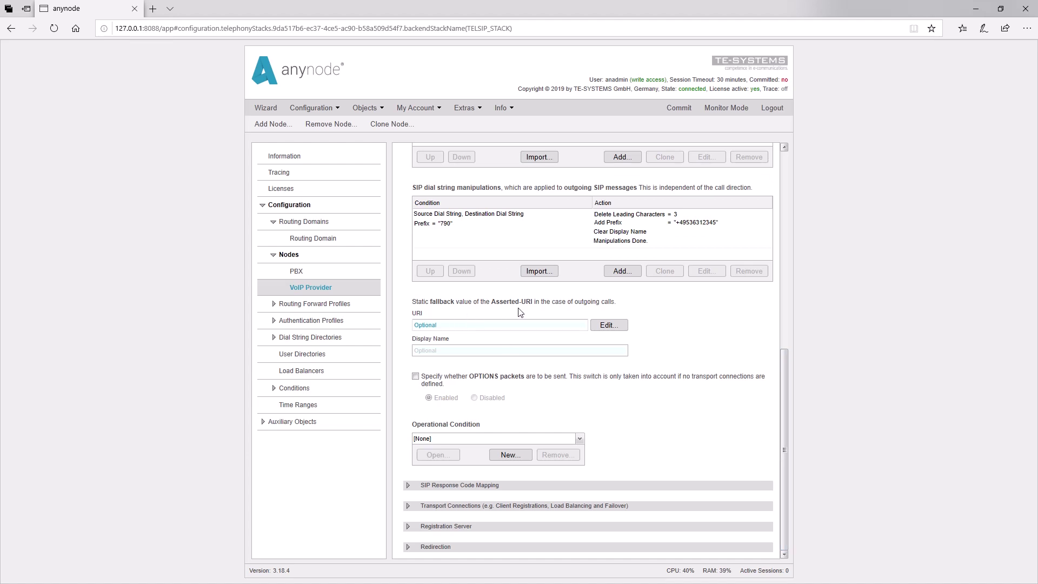
left_click(609, 326)
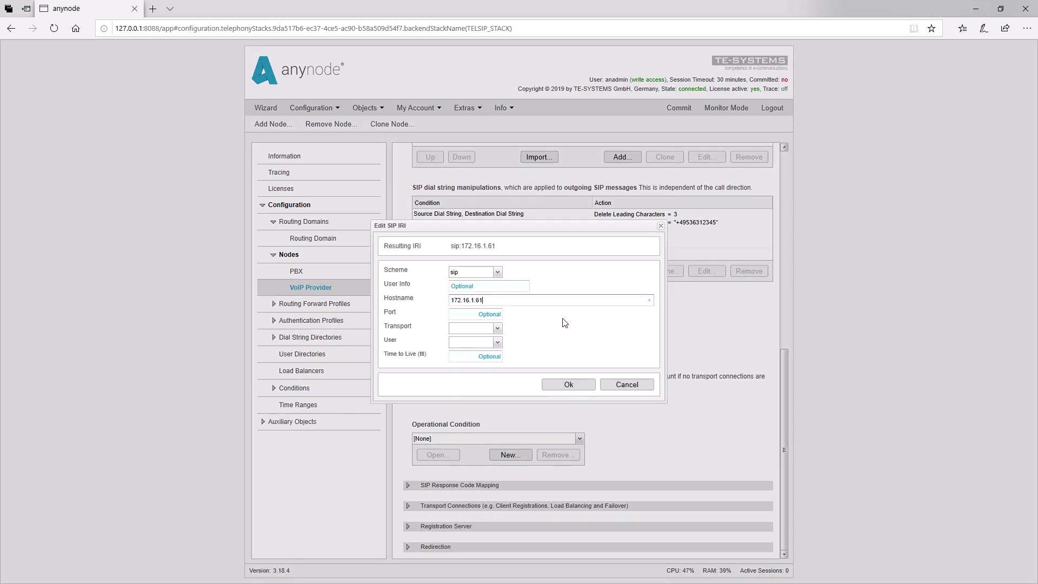
left_click(461, 288)
key("ctrl+v")
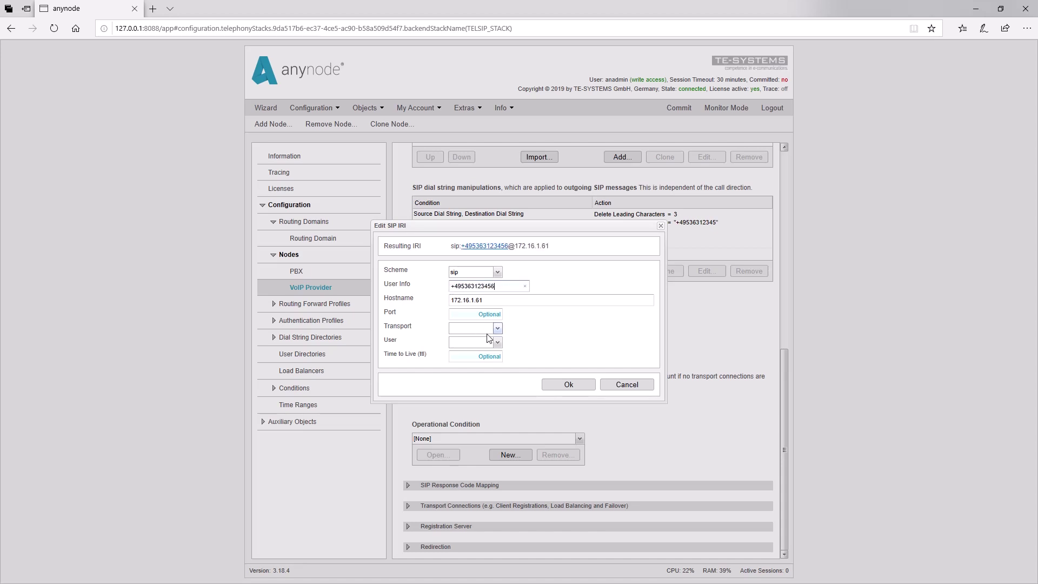
left_click(569, 385)
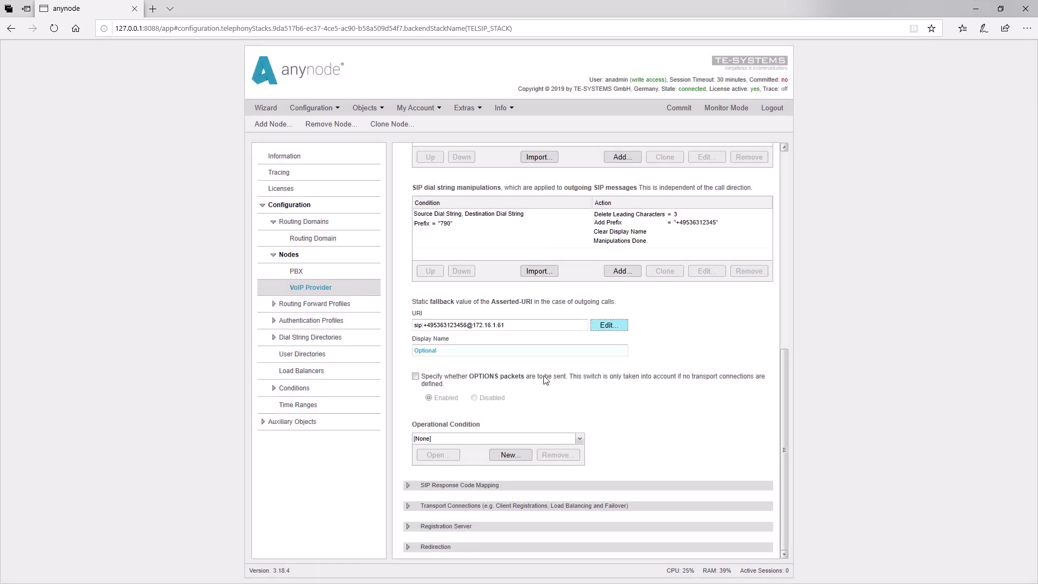
- Review the Standard Transport Connection settings, noting its Asserted-URI is unset and client authentication is enabled
scroll(476, 335, "up", 8)
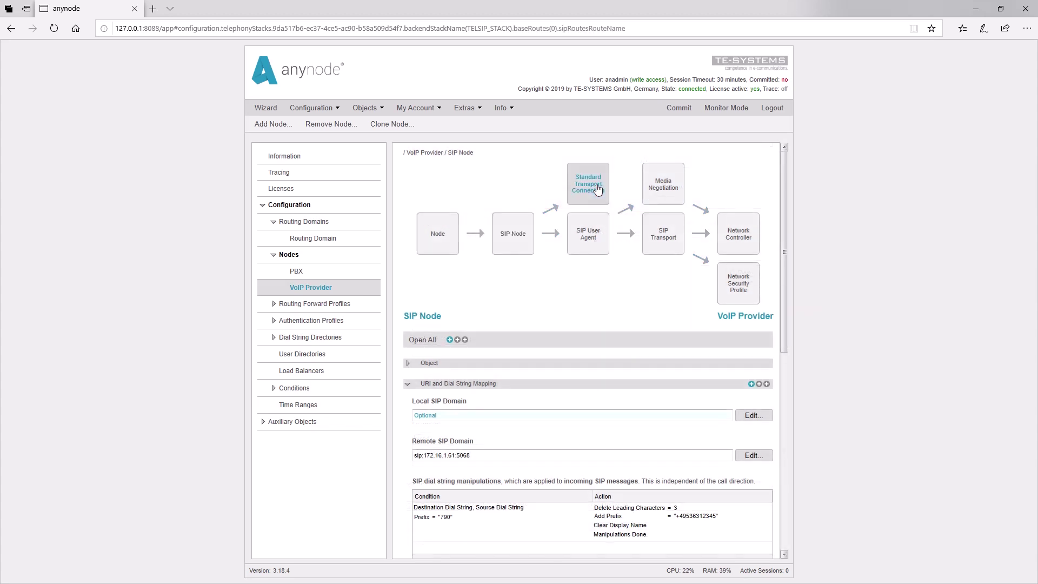
left_click(598, 190)
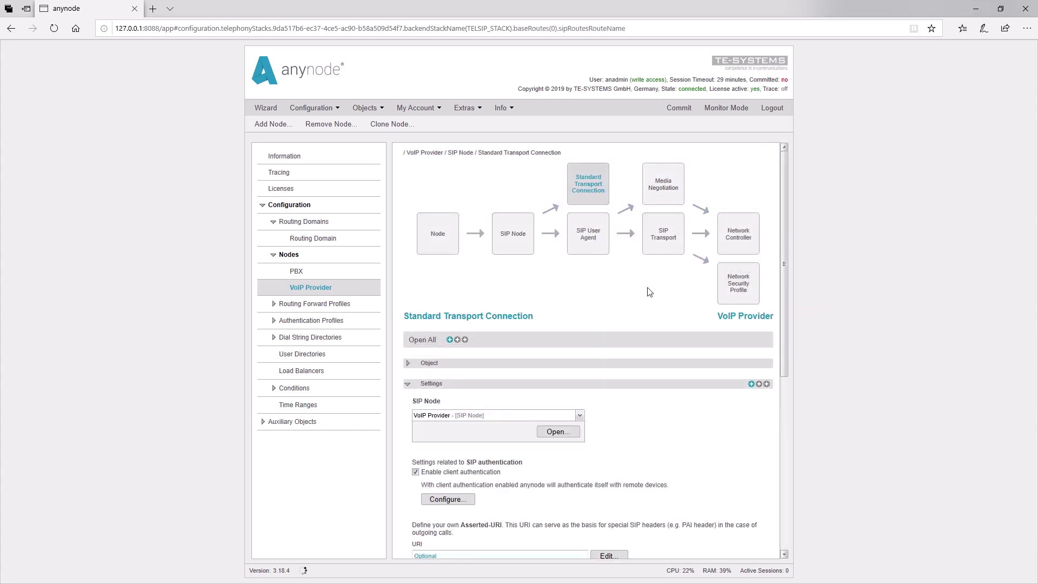
left_click_drag(789, 259, 786, 413)
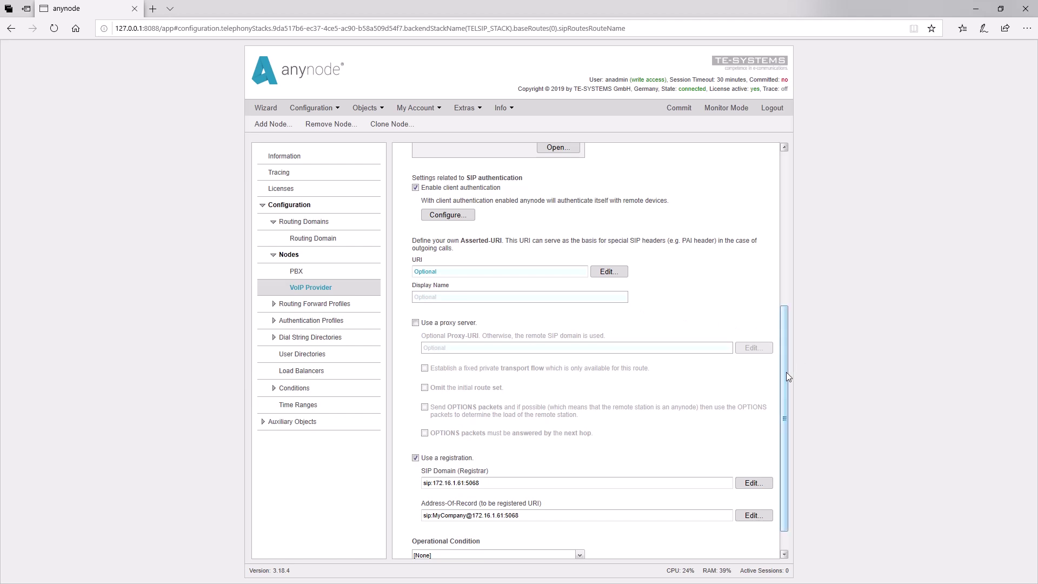
left_click_drag(785, 377, 784, 216)
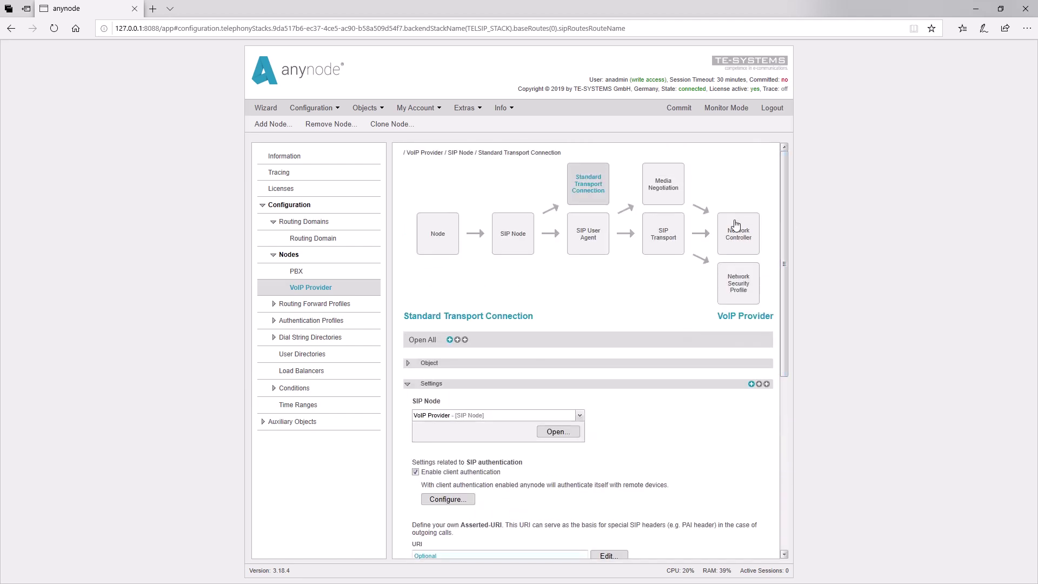
- Back in SIP User Agent, pick Transport Connection Asserted-URI as another P-Asserted-Identity source
left_click(590, 235)
left_click_drag(783, 209, 776, 396)
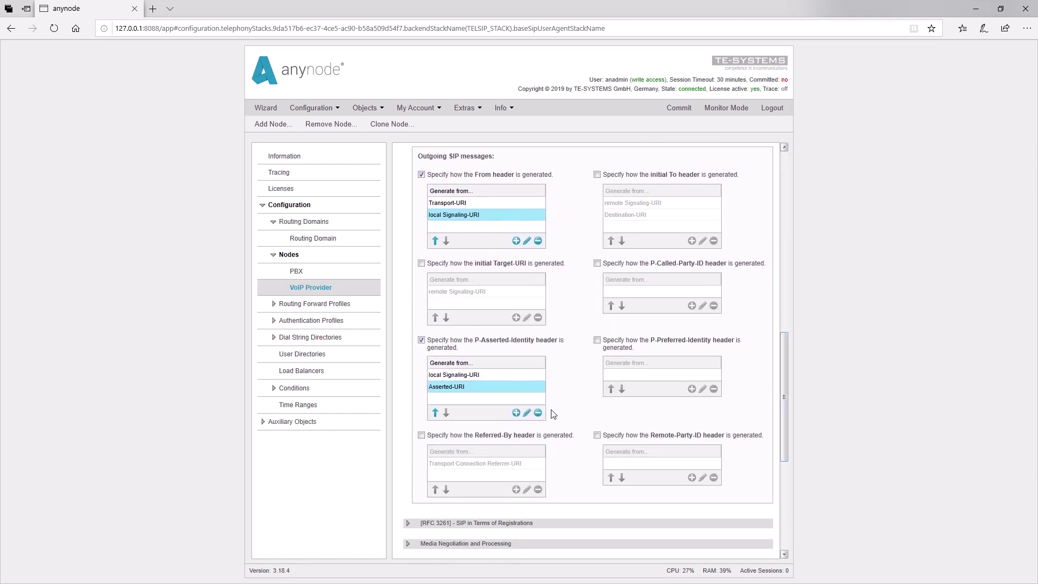
left_click(516, 413)
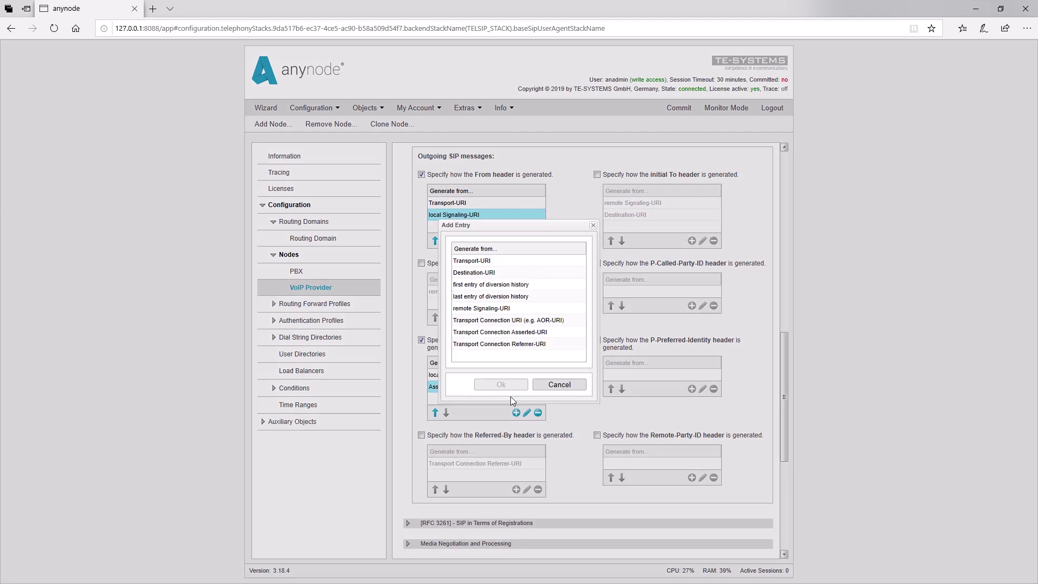
left_click(507, 333)
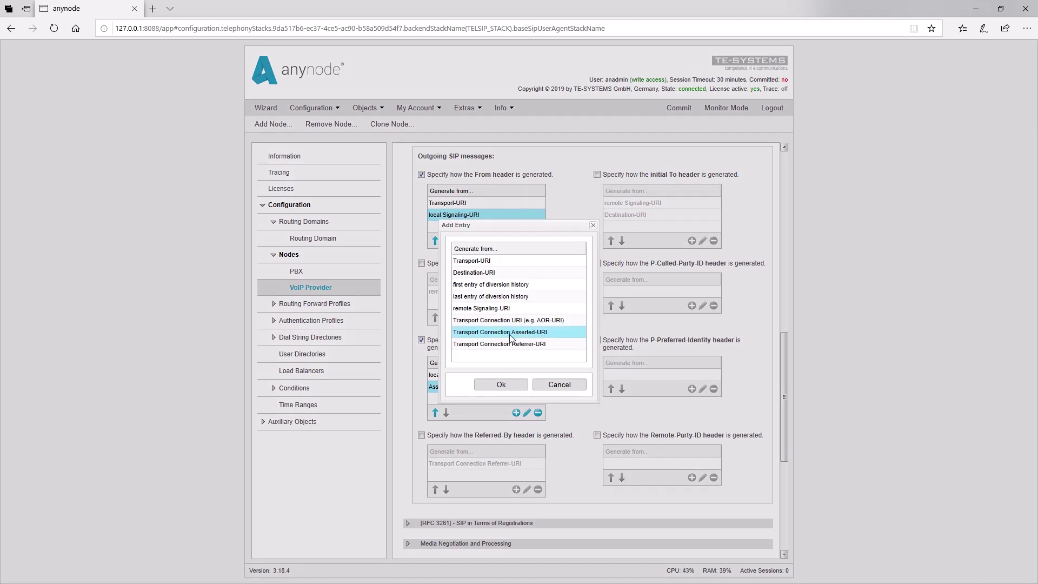